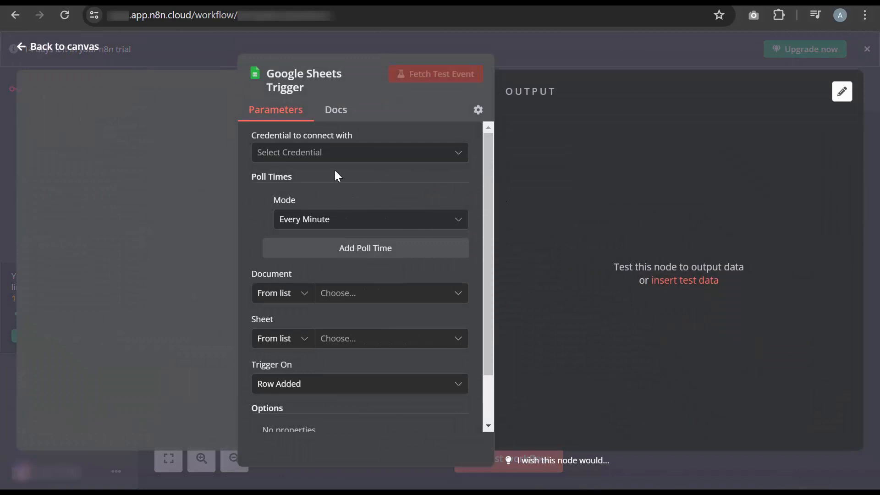
Step: Start creating a new credential for the Google Sheets Trigger node
left_click(378, 154)
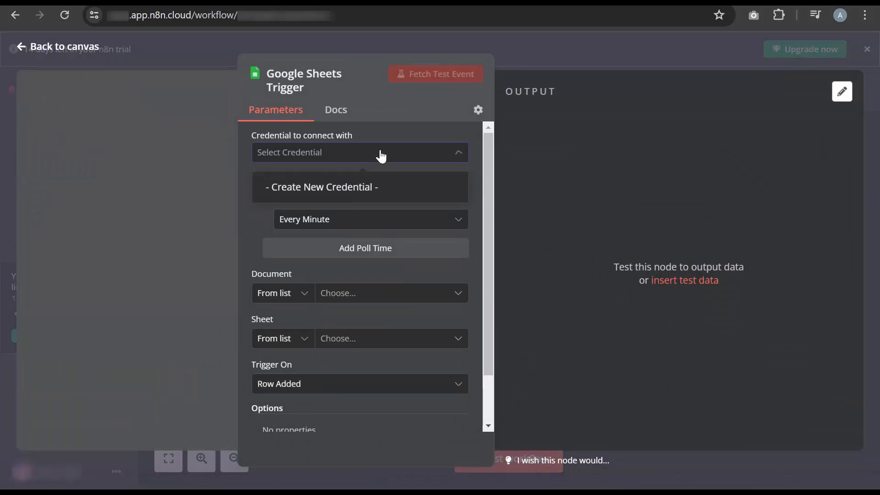
left_click(346, 196)
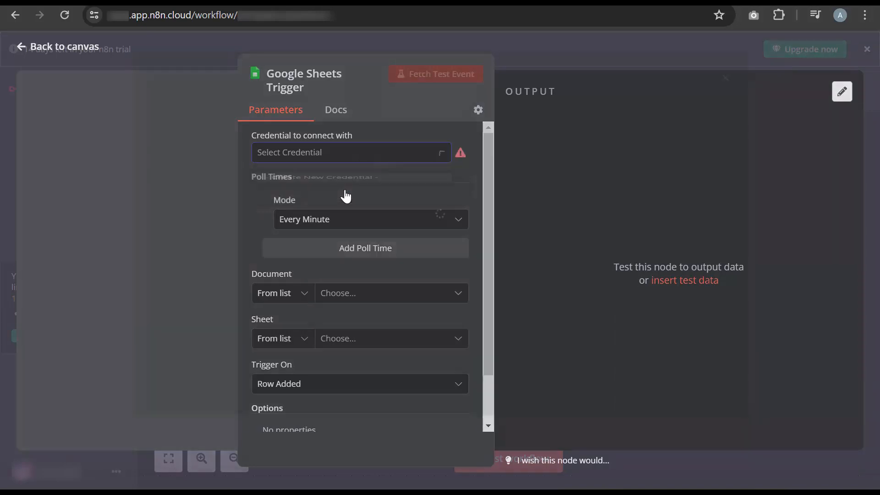
scroll(357, 194, "down", 2)
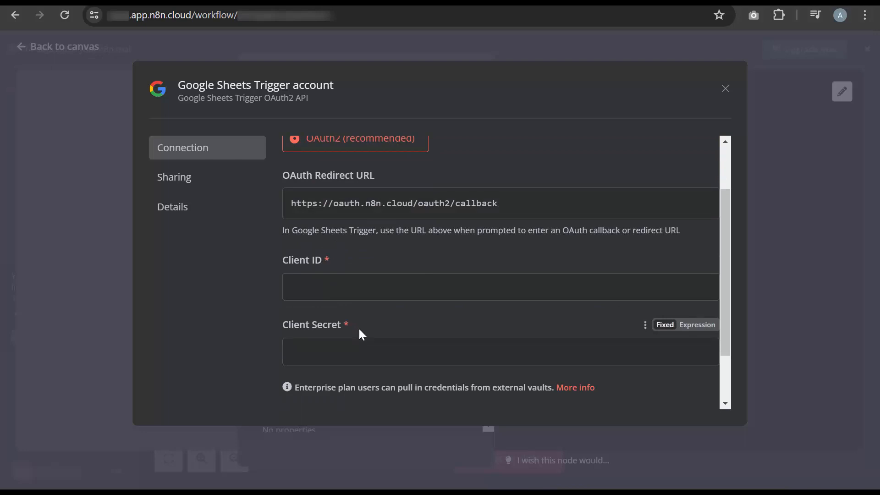
Step: Switch to Google Cloud and start a new OAuth client ID with Web application as the application type
left_click(293, 2)
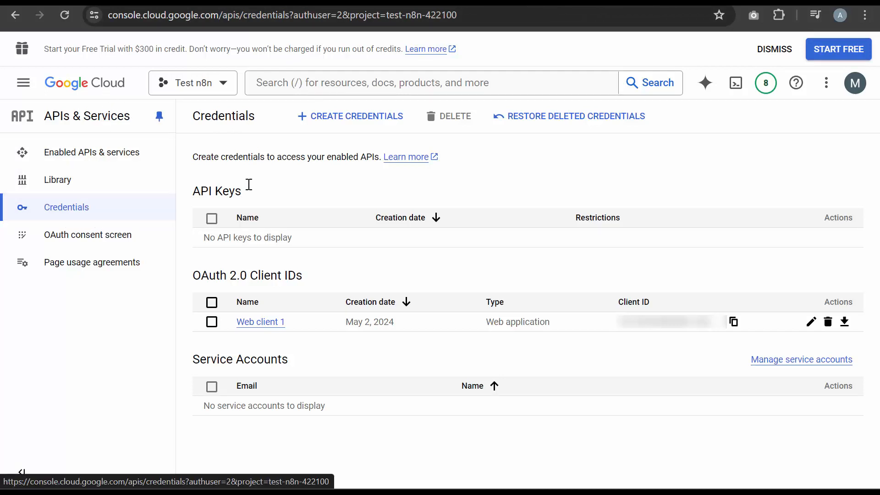
left_click(360, 120)
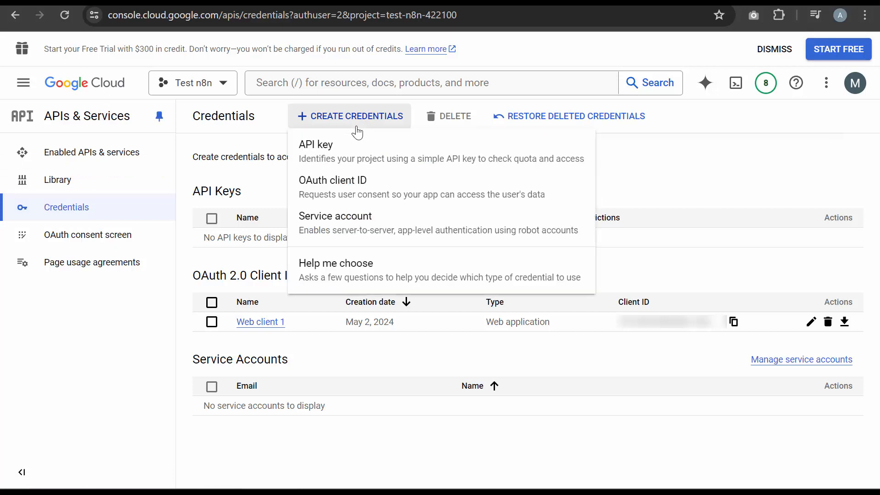
left_click(342, 202)
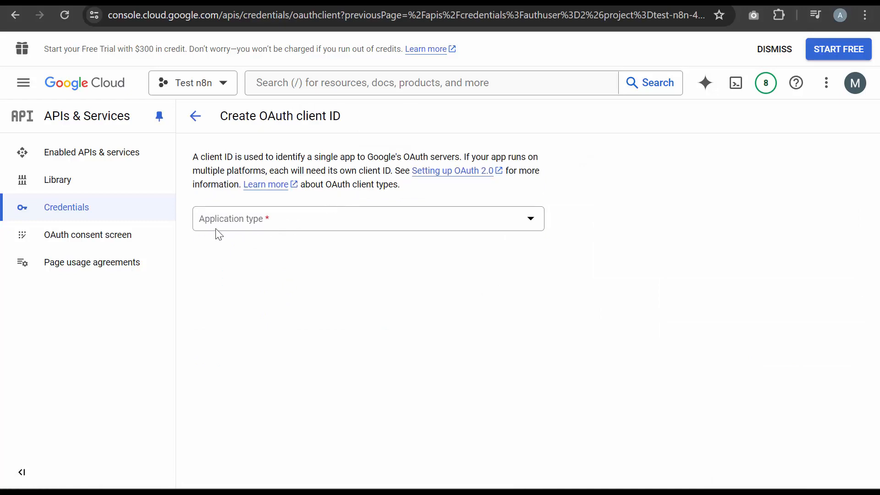
left_click(249, 229)
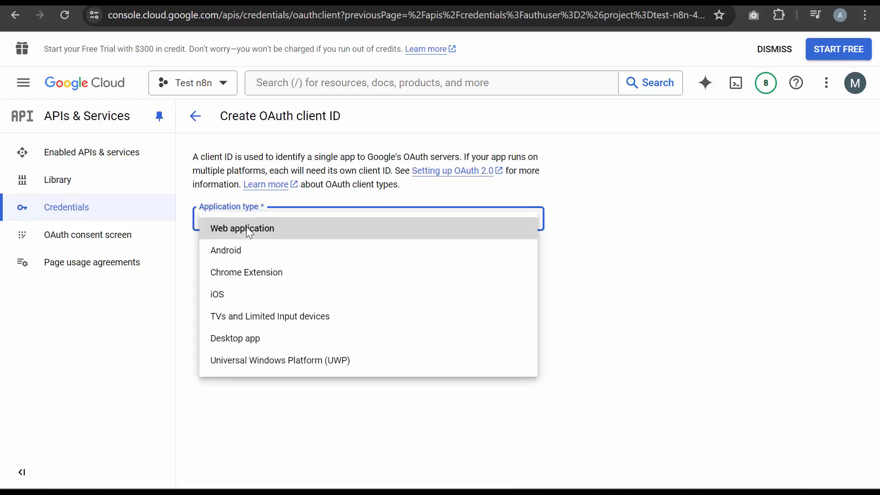
left_click(269, 239)
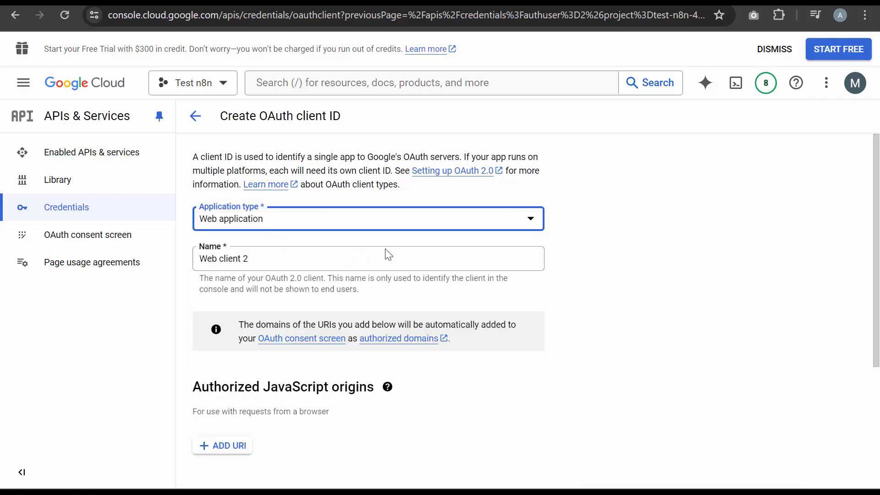
scroll(539, 246, "down", 3)
scroll(540, 246, "down", 1)
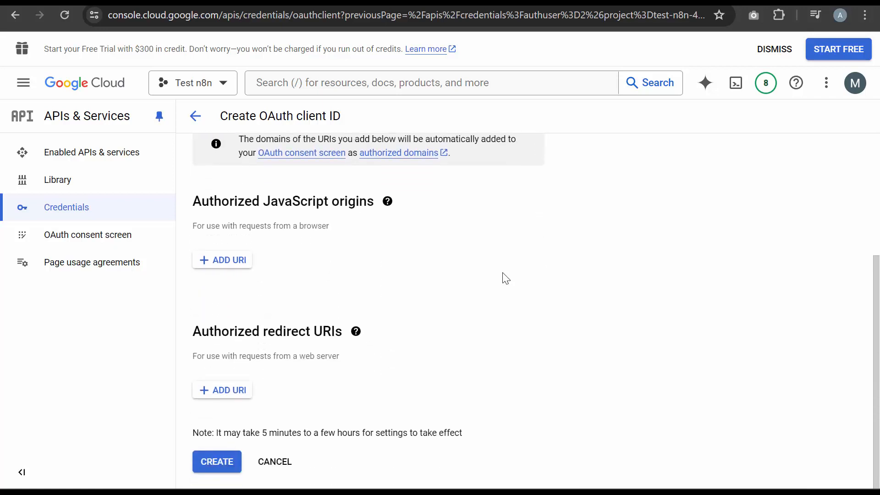
left_click(219, 403)
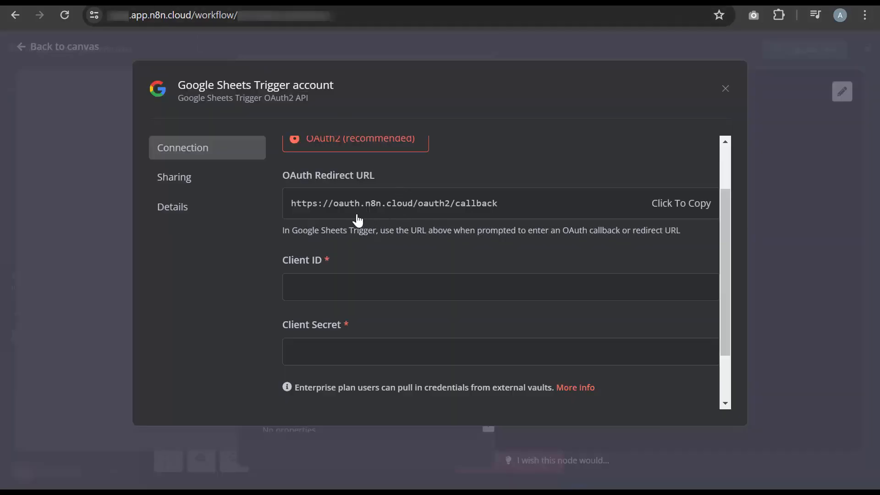
left_click(567, 221)
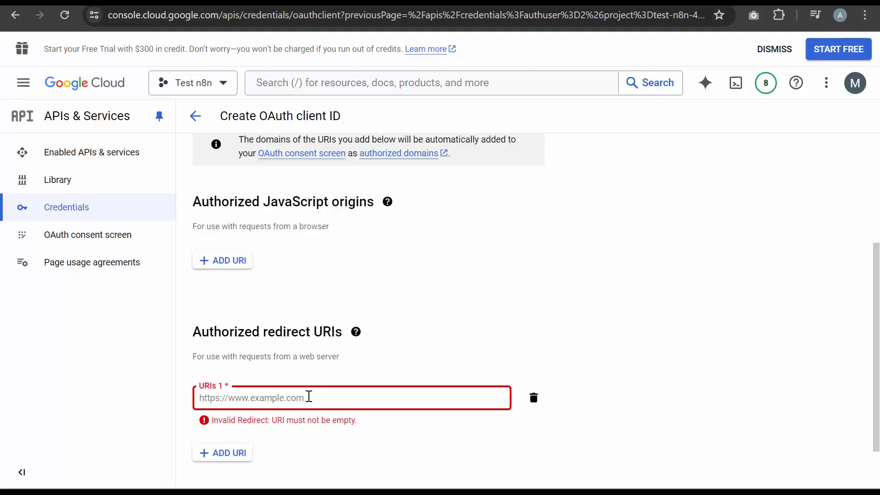
key("ctrl+v")
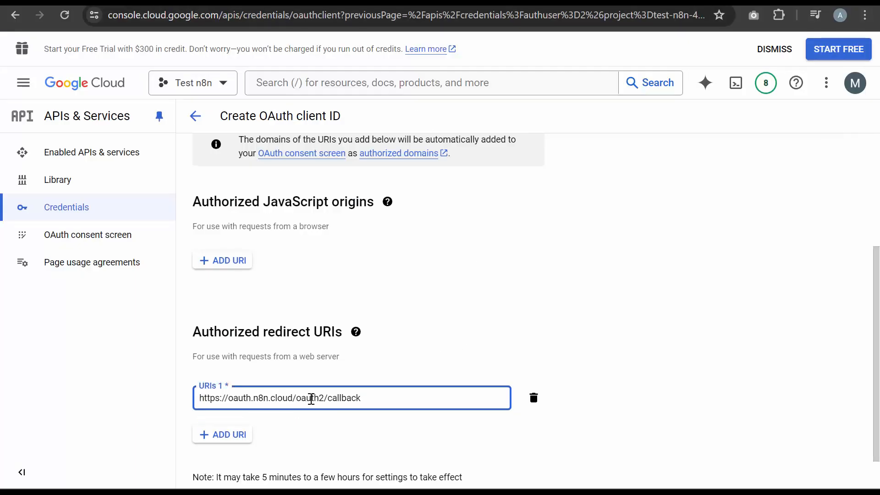
scroll(308, 429, "down", 1)
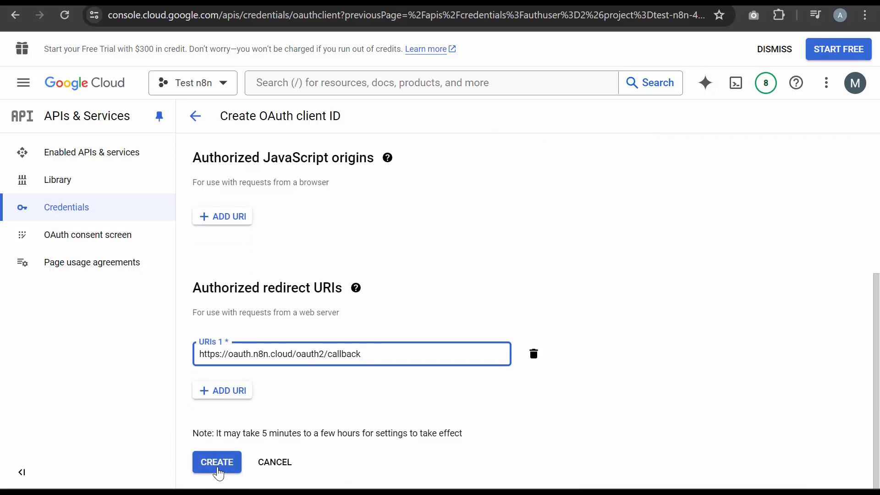
left_click(222, 467)
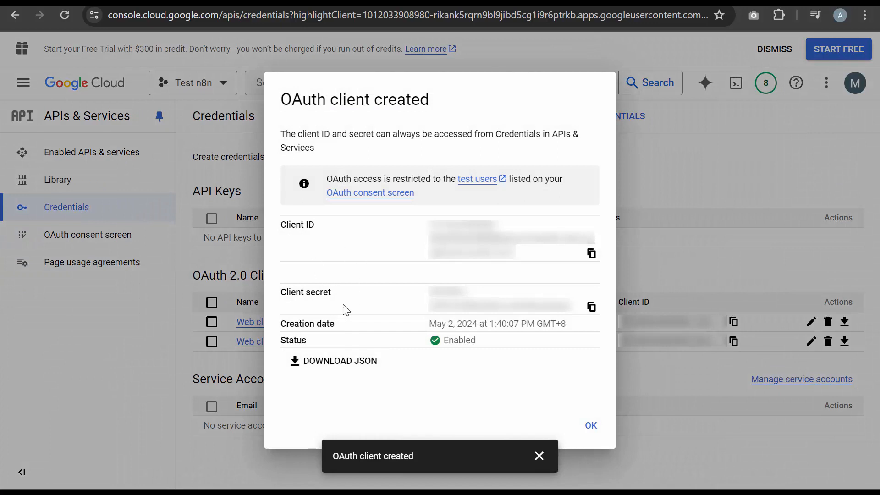
Step: Copy the new OAuth client's ID from Google Cloud into the Client ID of the n8n Google Sheets Trigger credential
left_click(591, 253)
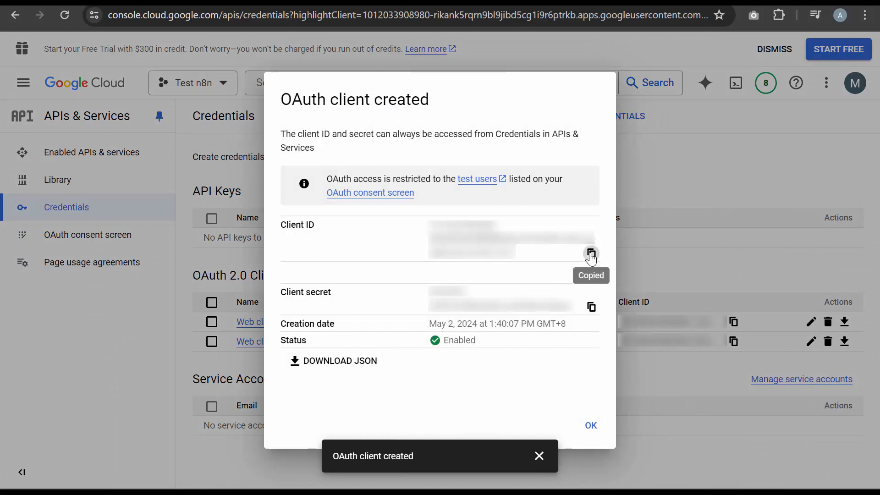
key("alt+Tab")
left_click(321, 282)
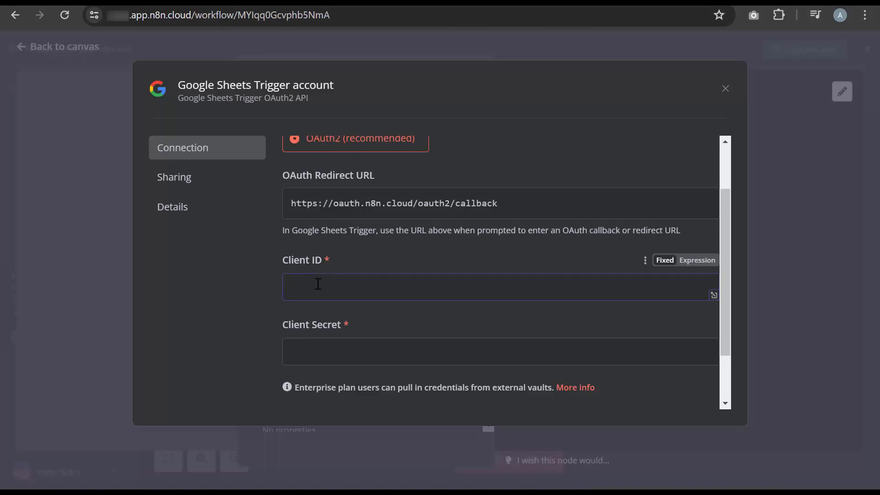
key("ctrl+v")
Step: Copy the client secret from Google Cloud into the Client Secret of the n8n credential
key("alt+Tab")
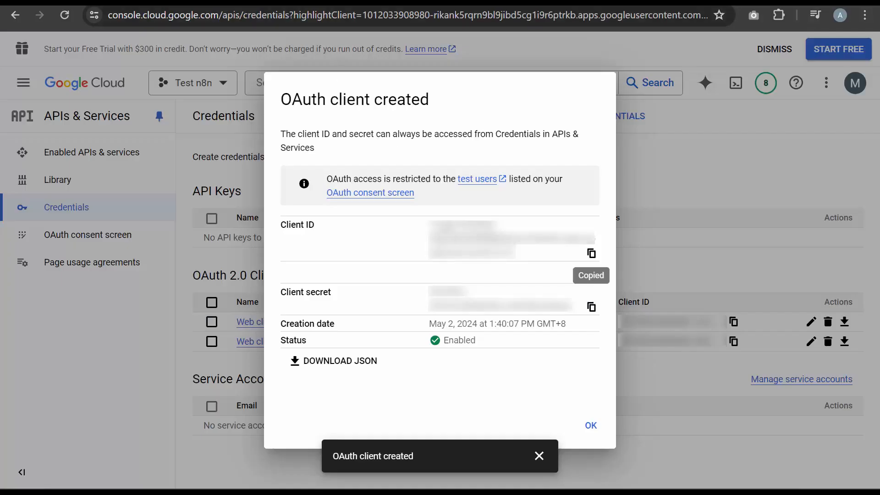
left_click(591, 307)
key("alt+Tab")
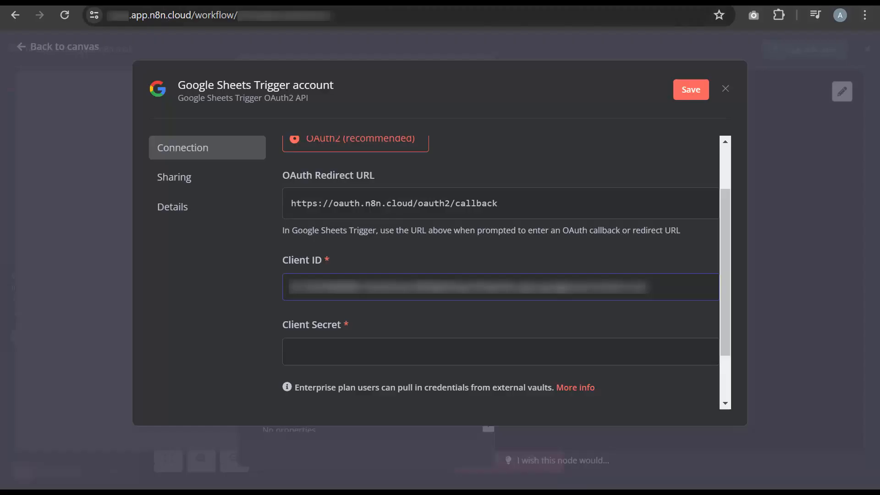
left_click(380, 345)
key("ctrl+v")
Step: Sign in with Google from the n8n credential, choose the Google account and grant n8n.cloud access to Google Sheets
scroll(456, 316, "down", 1)
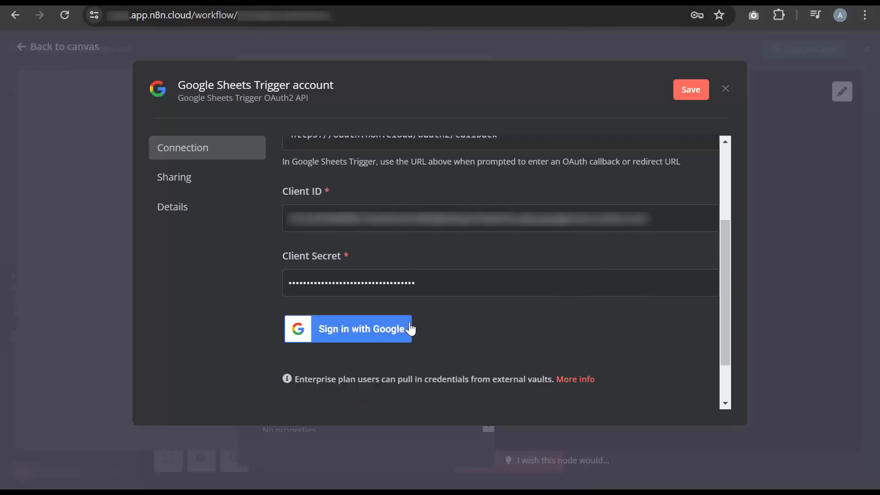
left_click(369, 340)
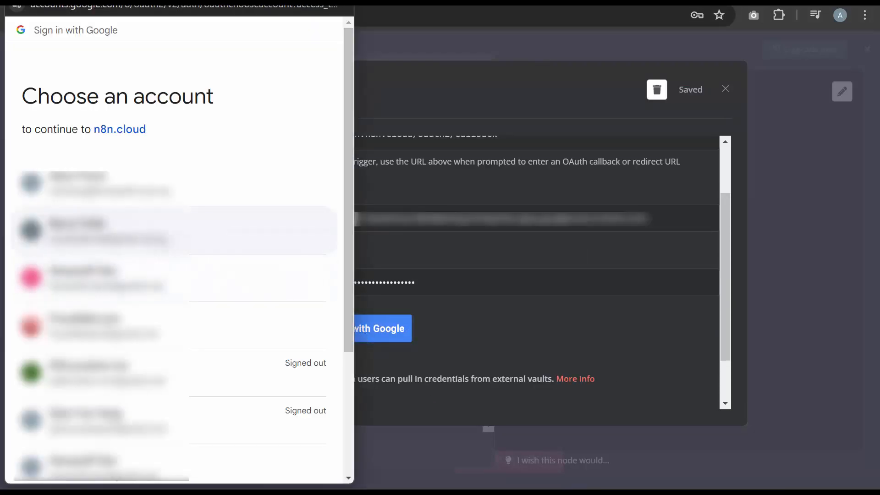
left_click(172, 237)
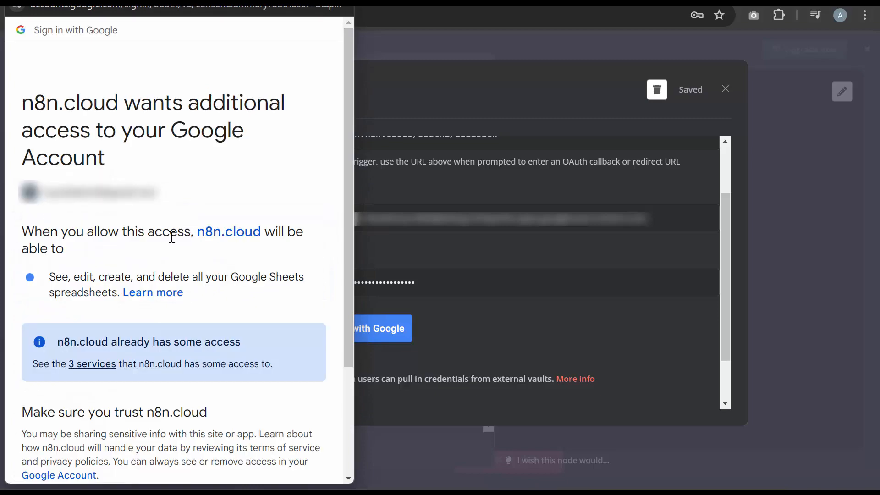
scroll(206, 252, "down", 3)
left_click(237, 429)
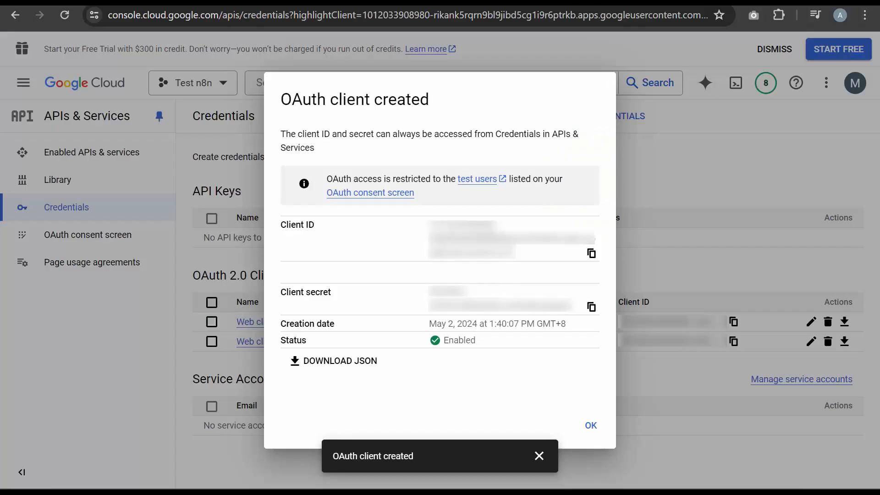
Step: Back in Google Cloud, dismiss the created OAuth client's details and enable the Google Drive API from the API Library
left_click(591, 307)
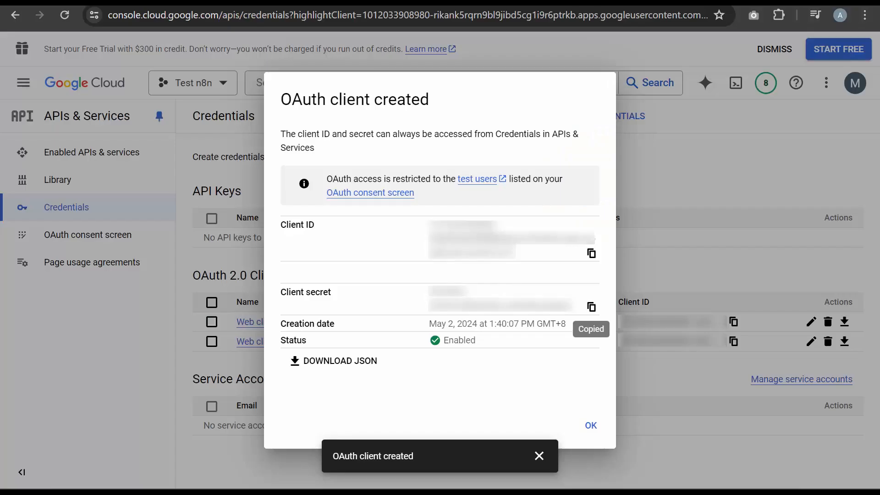
left_click(591, 425)
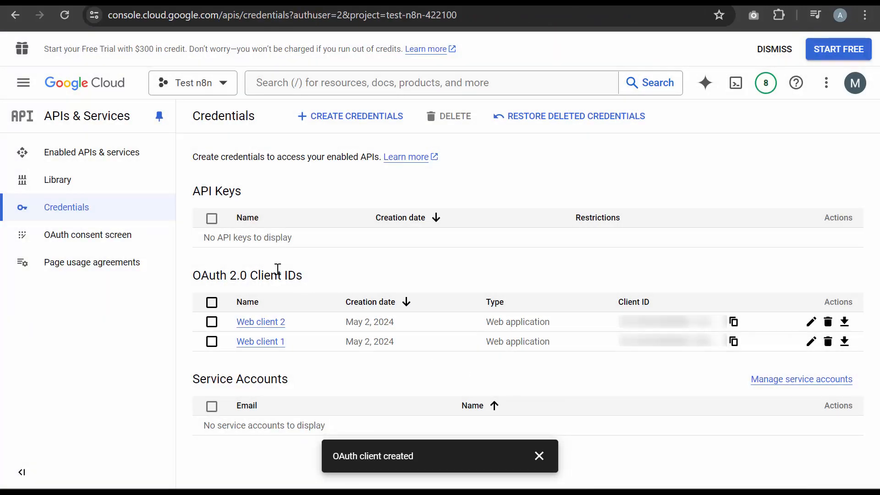
left_click(100, 185)
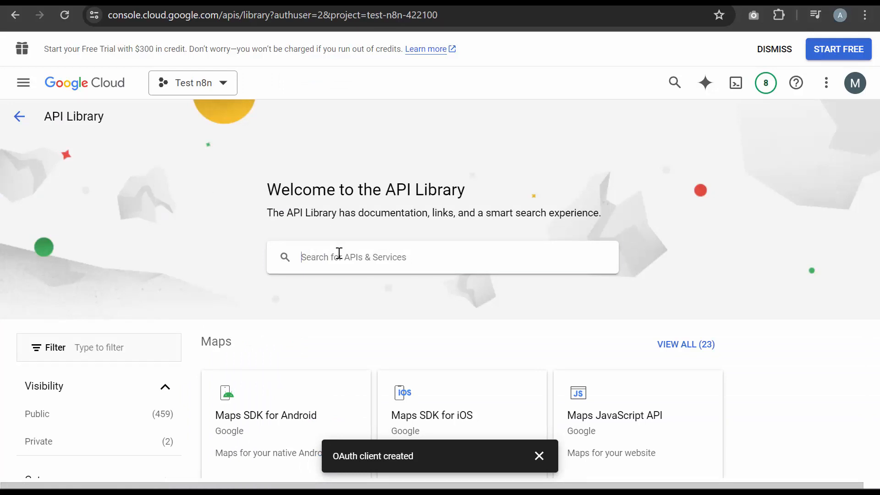
type("google drive api")
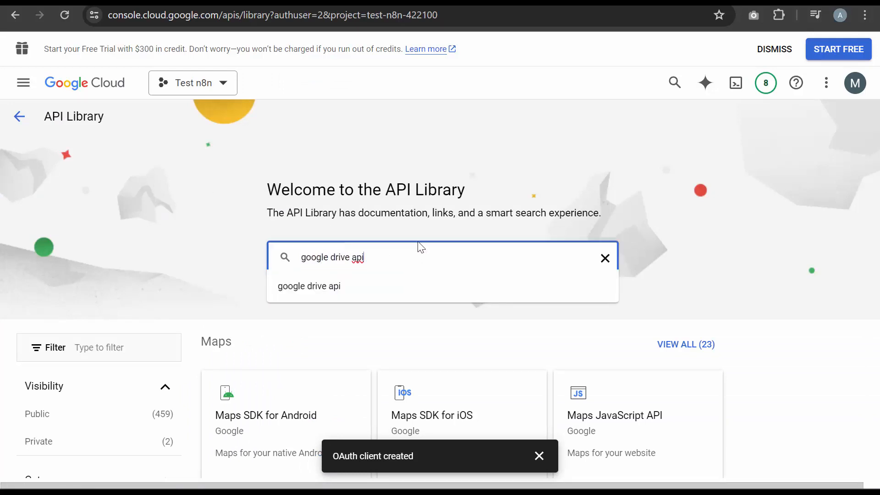
key("Return")
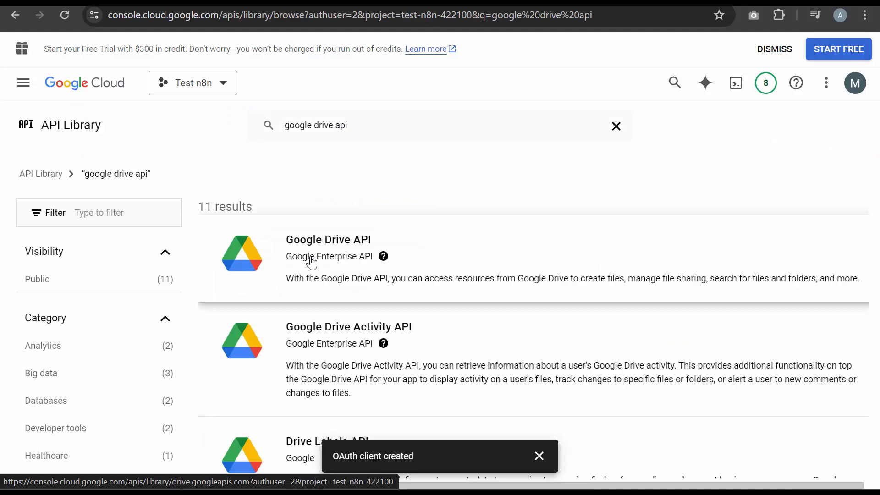
left_click(311, 262)
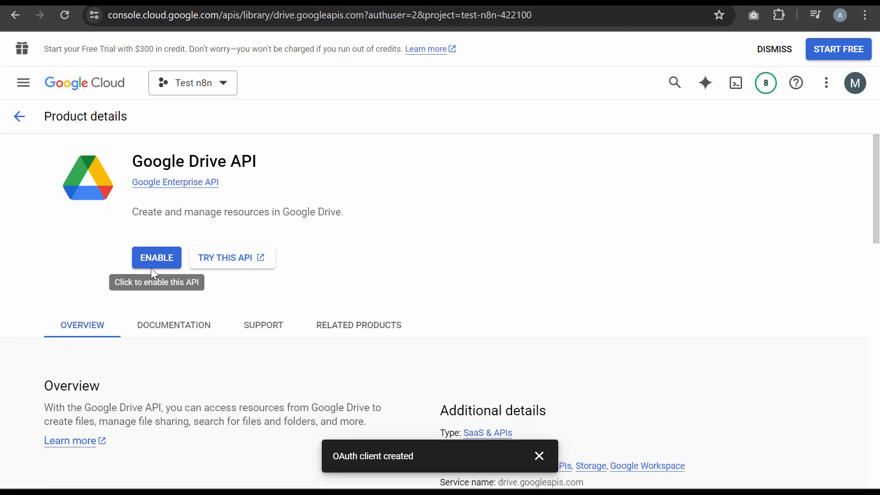
left_click(152, 266)
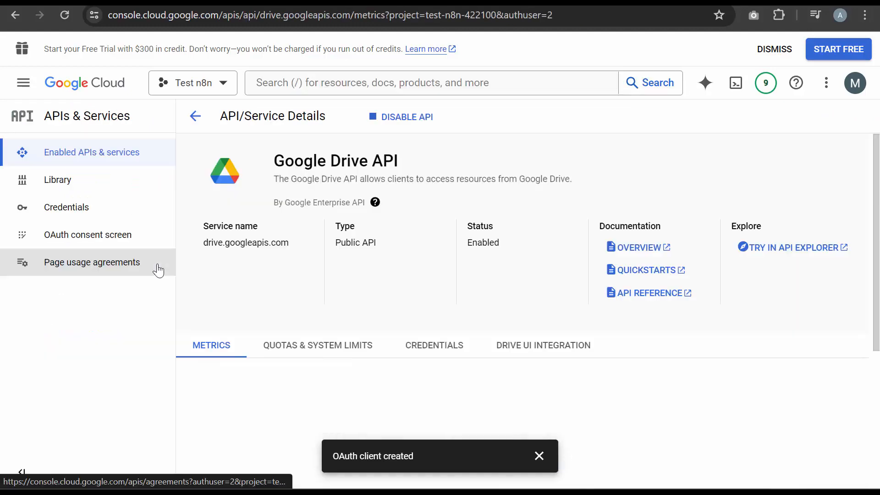
Step: Find the Google Sheets API in the API Library and enable it for the project
left_click(91, 185)
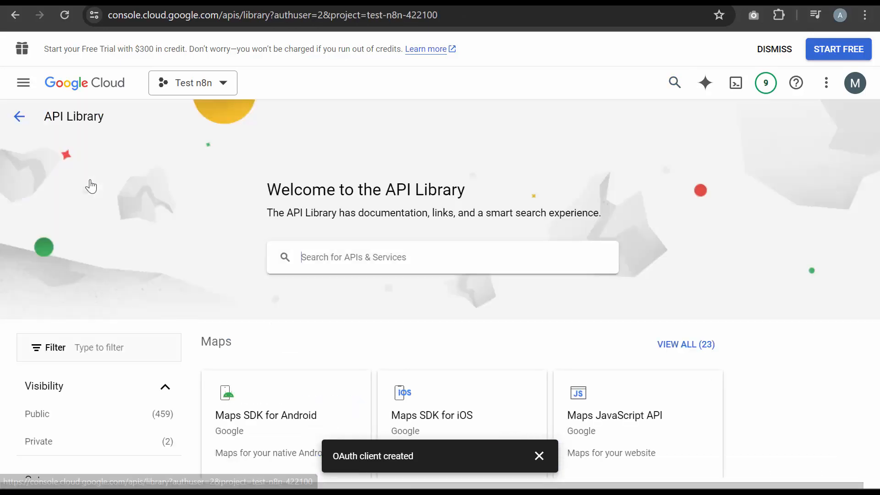
left_click(374, 261)
type("google sheets")
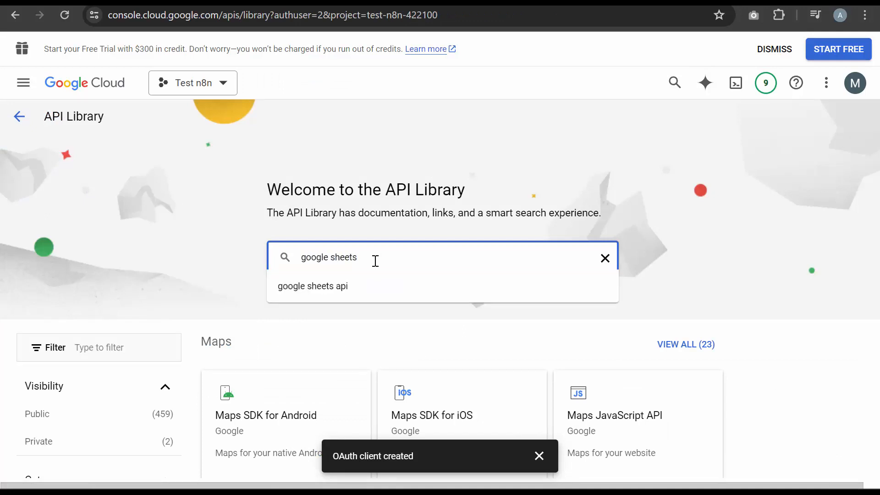
left_click(363, 298)
left_click(337, 298)
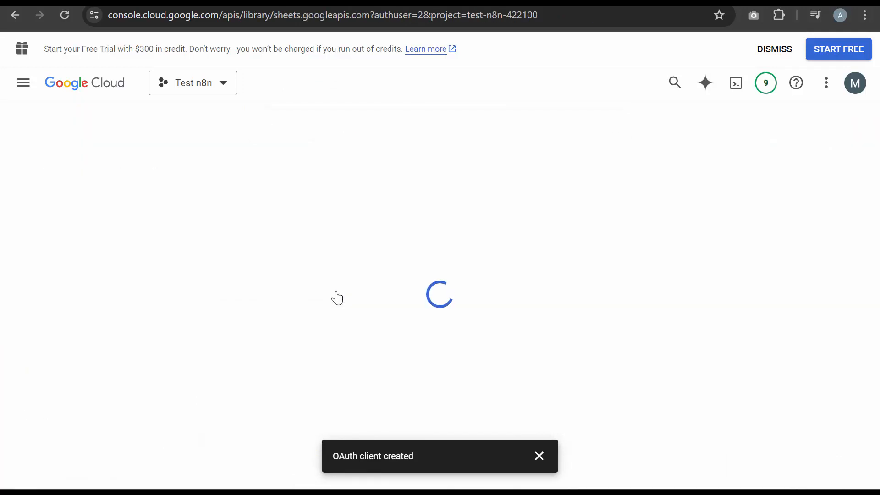
left_click(151, 260)
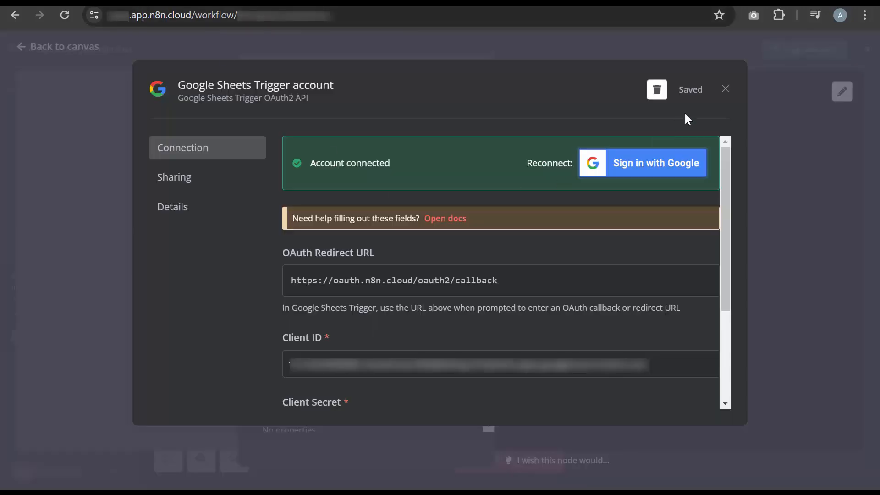
Step: Close the connected credential, set the trigger's document to Test n8n and sheet to Sheet1, and fetch a test event
left_click(724, 90)
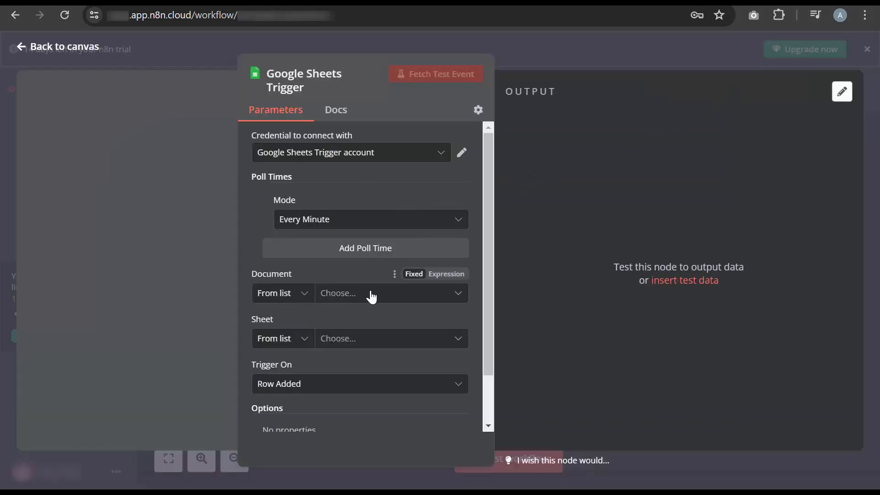
left_click(416, 298)
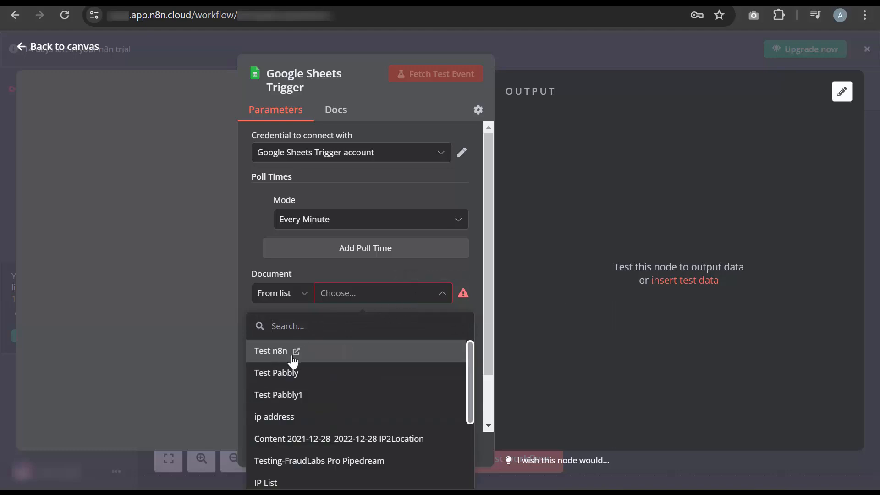
left_click(289, 360)
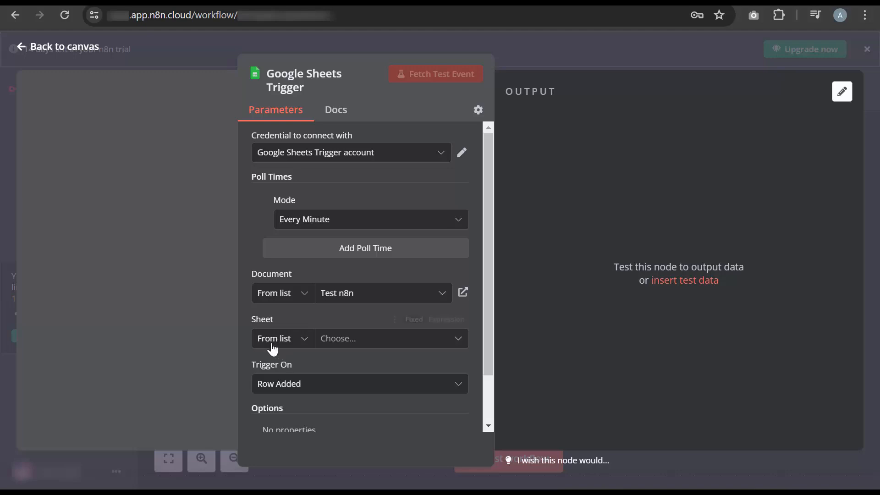
left_click(407, 348)
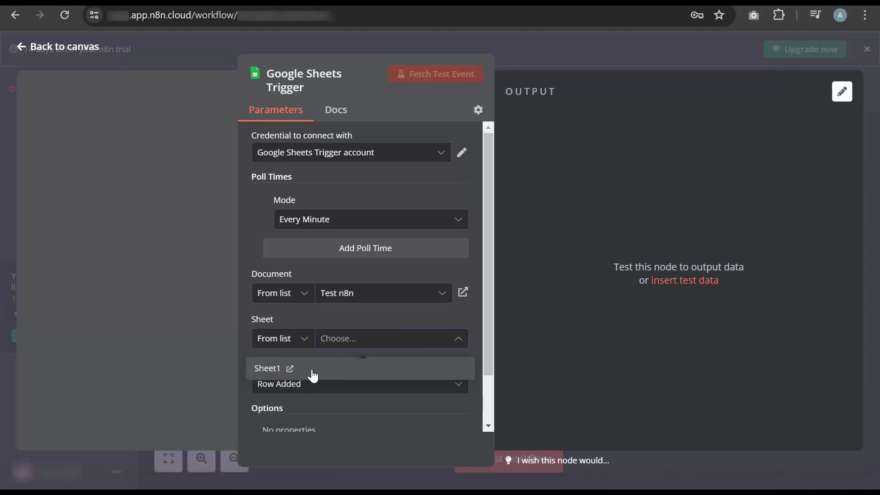
left_click(313, 369)
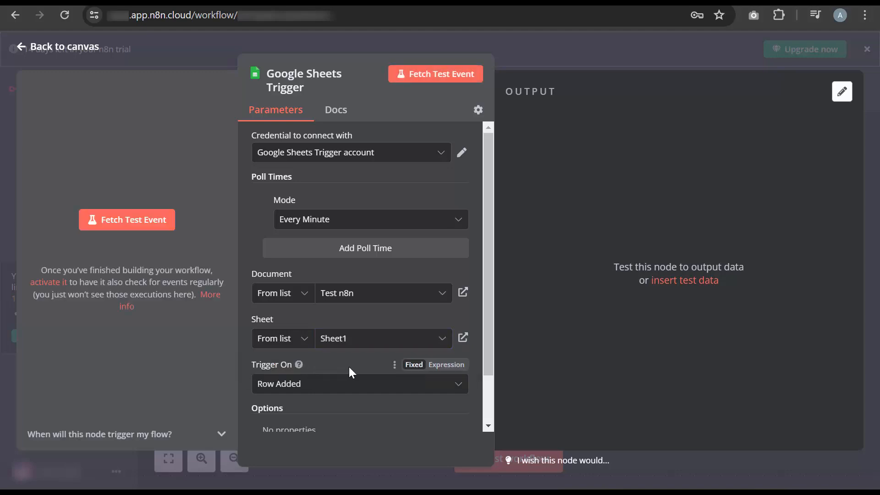
left_click(444, 81)
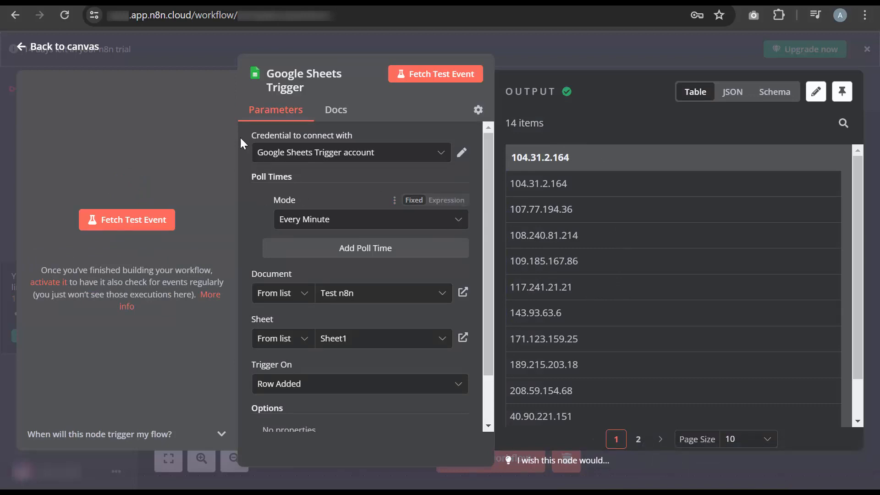
Step: Return to the canvas and add a core HTTP Request node after the Google Sheets Trigger
left_click(66, 50)
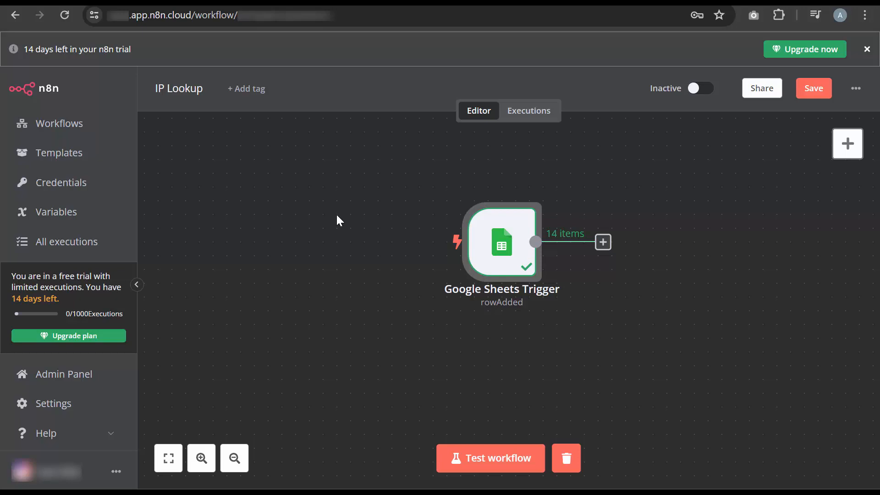
left_click(602, 246)
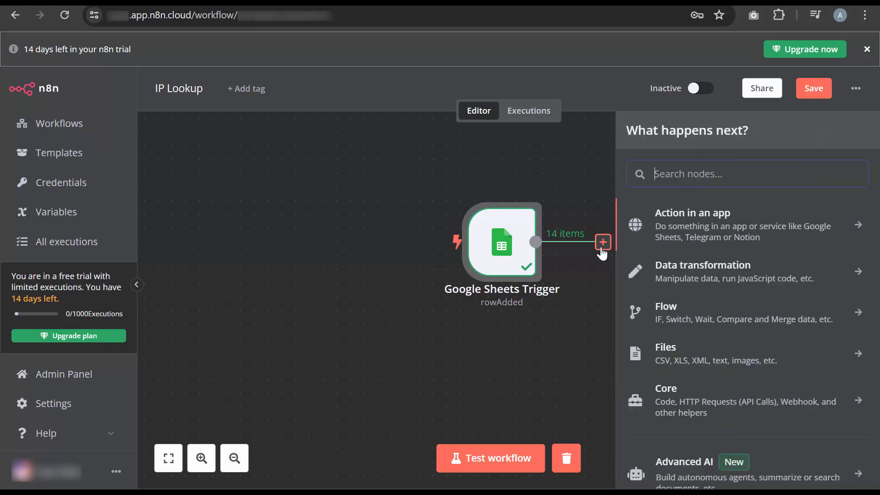
left_click(684, 403)
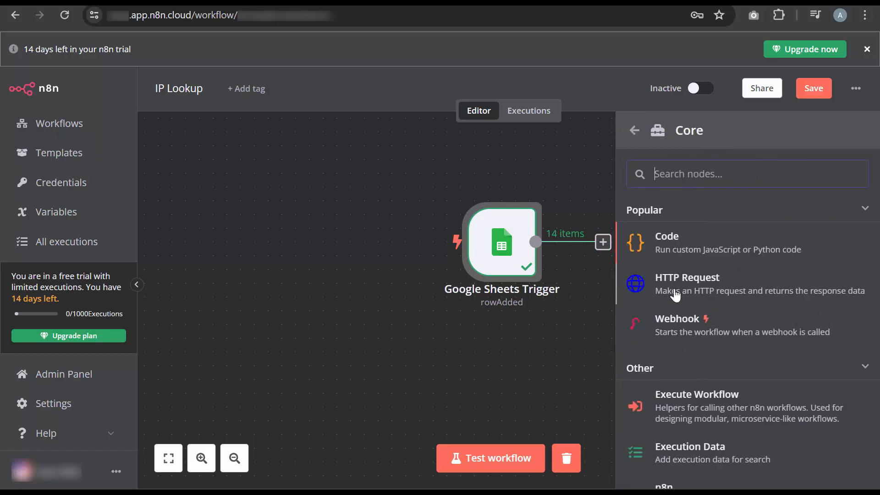
left_click(694, 294)
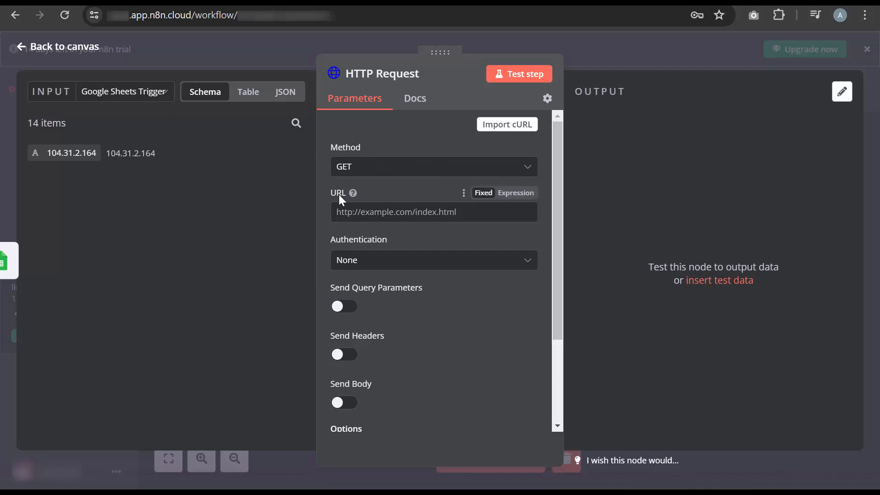
left_click(346, 214)
type("http")
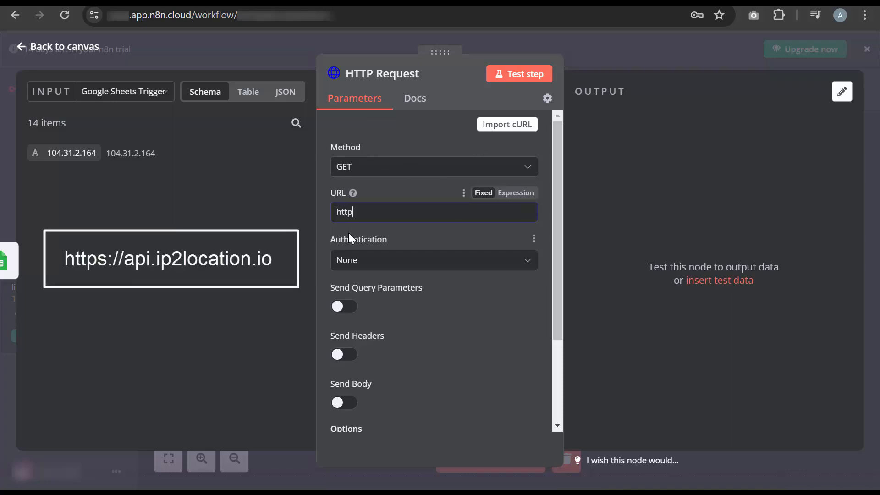
type("s://api.ip2location.io")
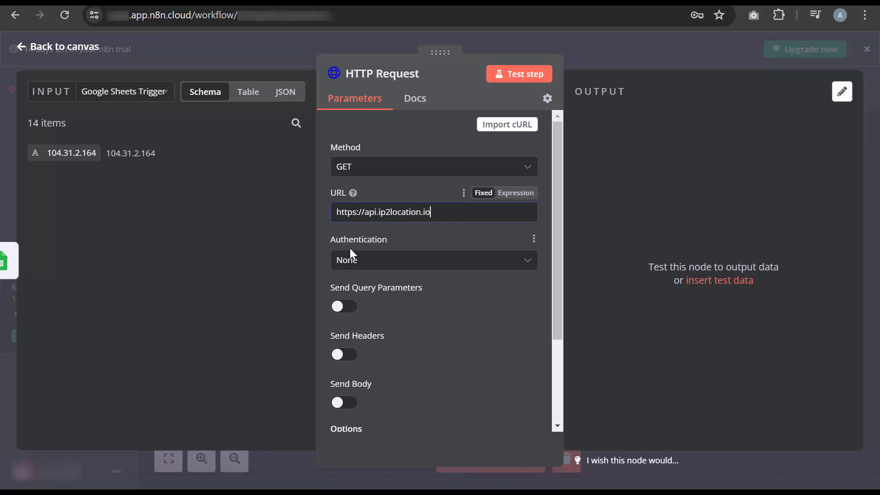
left_click(406, 269)
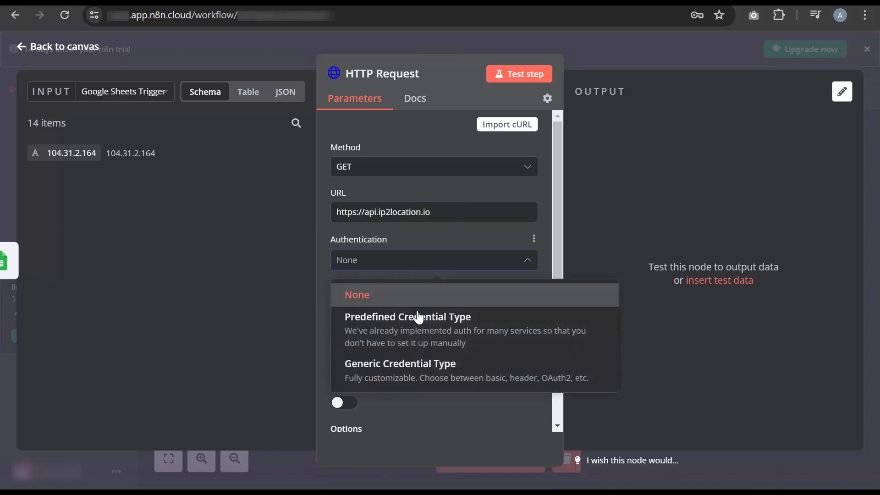
left_click(430, 384)
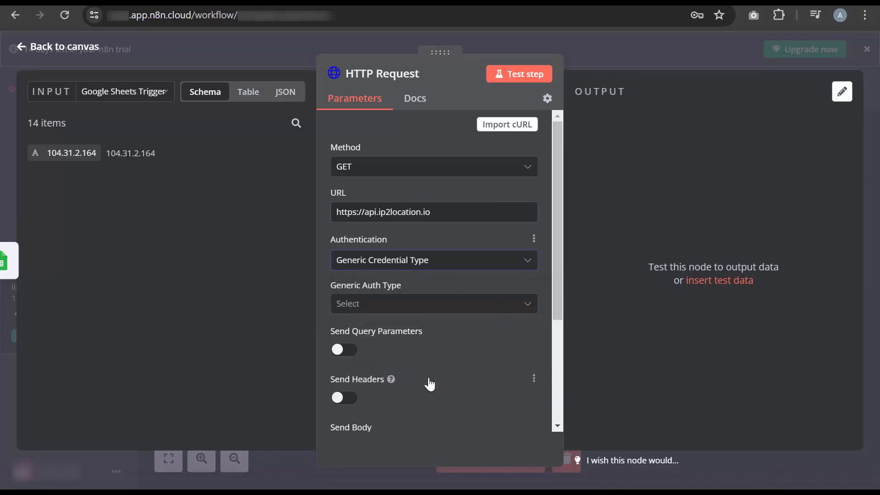
left_click(400, 308)
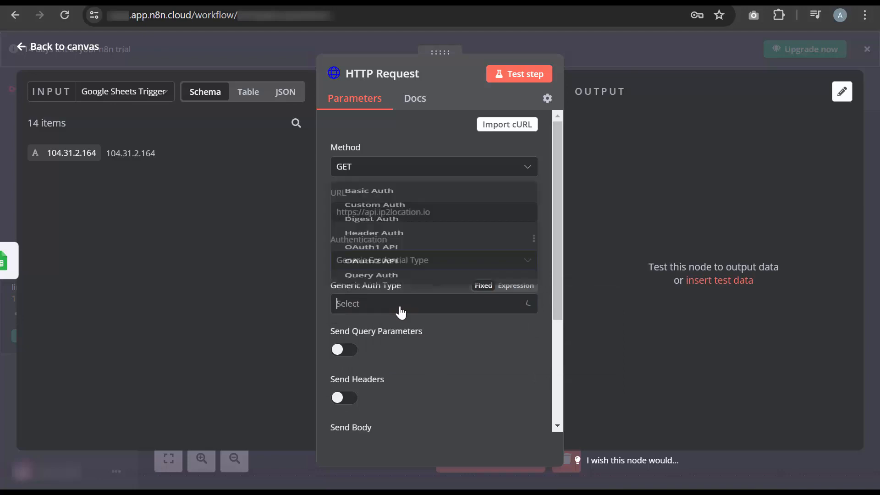
left_click(390, 270)
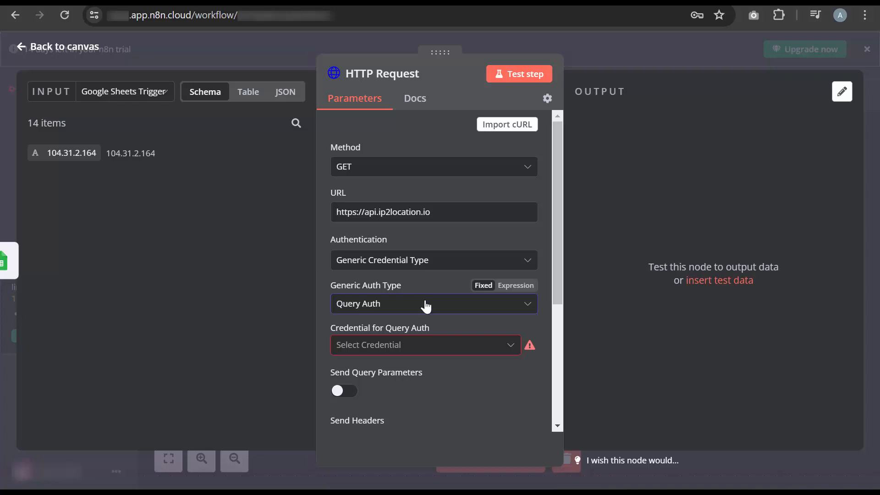
Step: Create a new Query Auth credential titled "IP2Location.io API key" and set its Name field to key
left_click(429, 356)
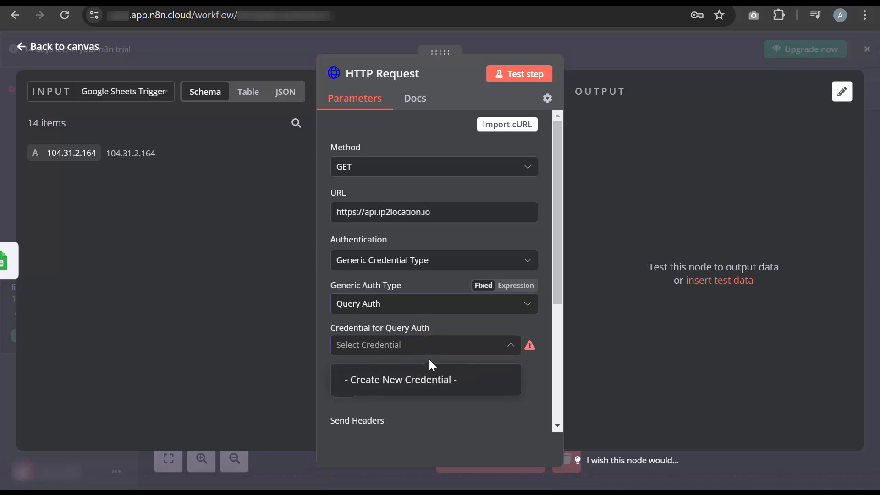
left_click(437, 385)
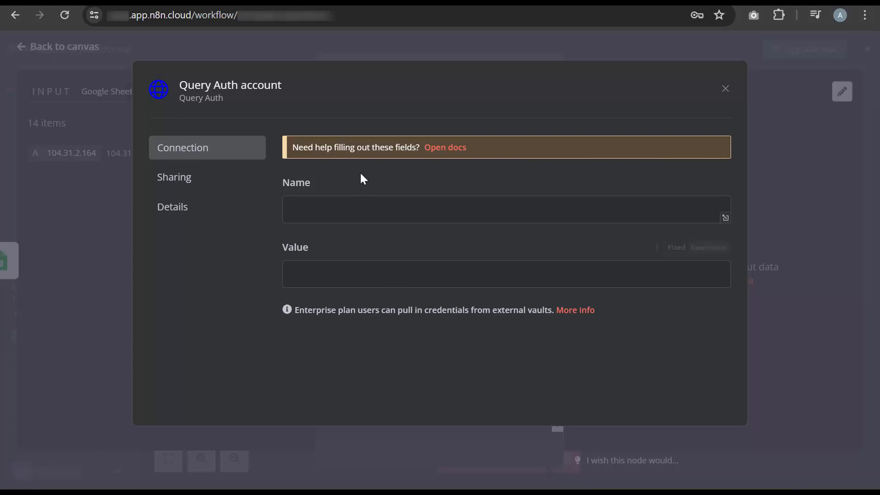
left_click(280, 89)
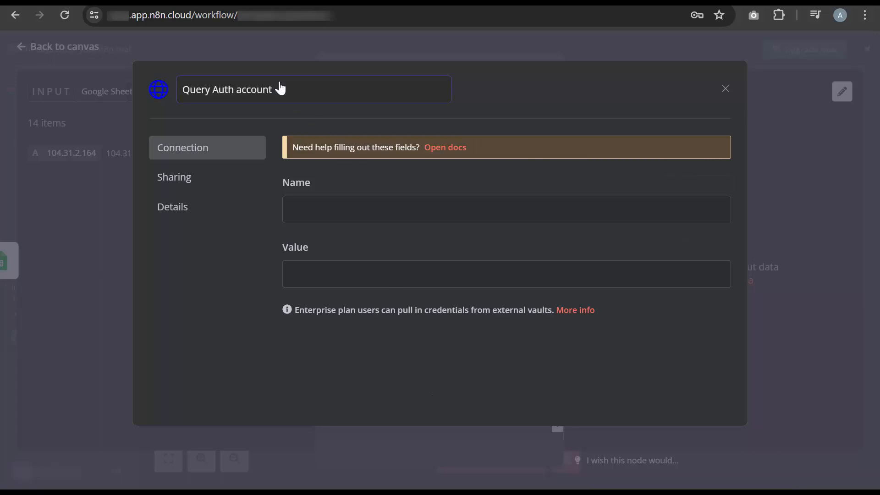
left_click_drag(280, 89, 172, 87)
type("IP")
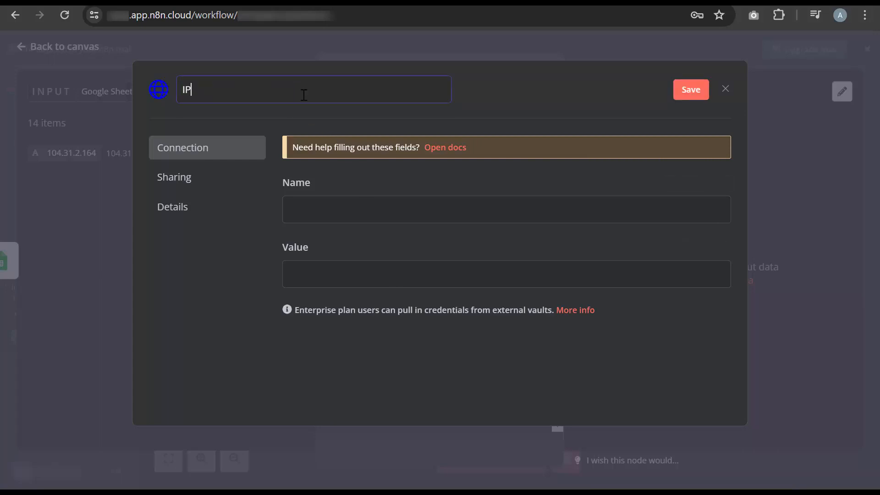
type("2Location.io API key")
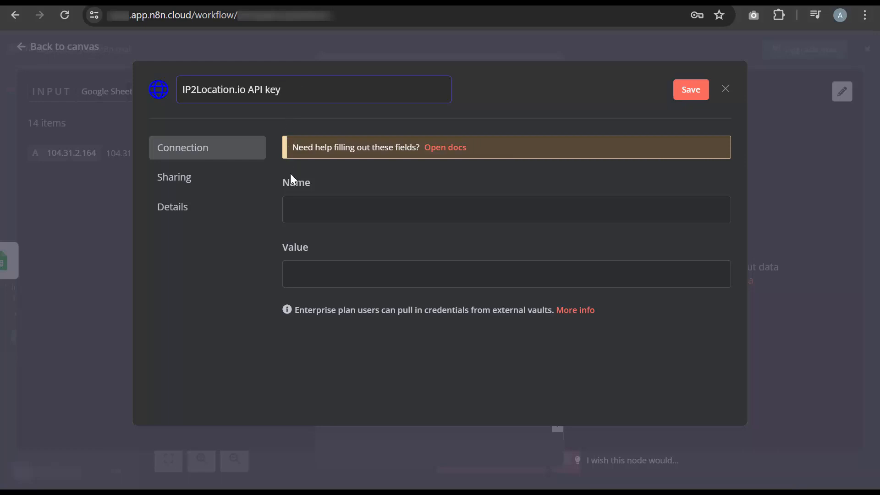
left_click(299, 210)
type("ke")
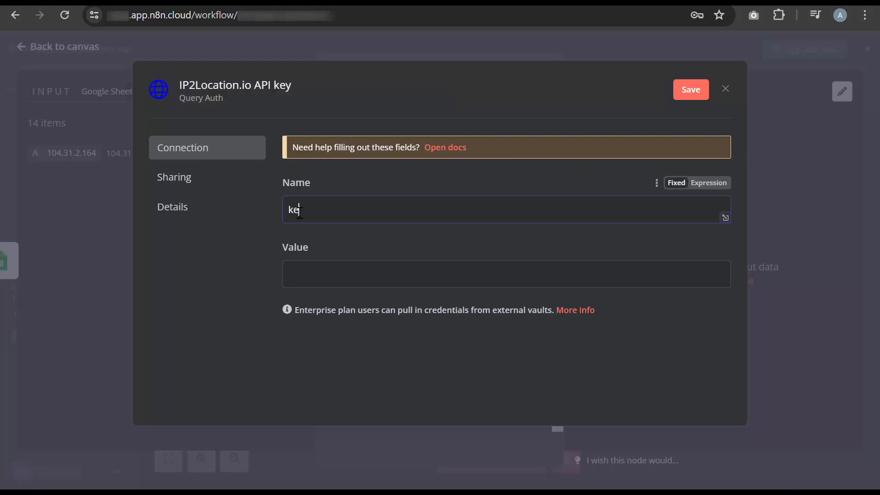
type("y")
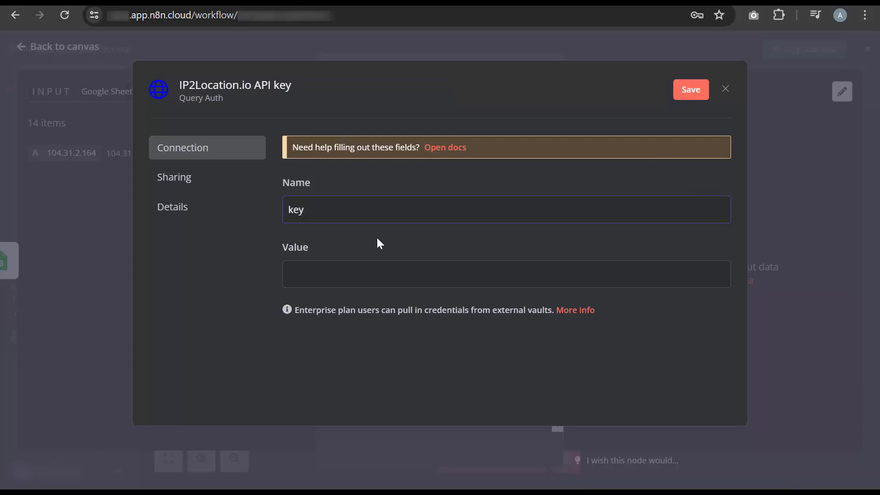
Step: Copy the API key from the IP2Location.io dashboard into the n8n credential's Value field, then save and close the credential
left_click(433, 3)
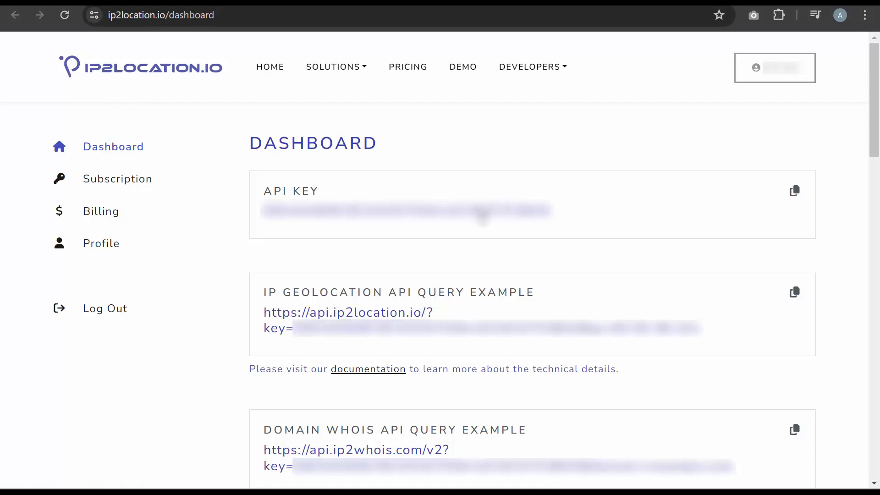
left_click(792, 196)
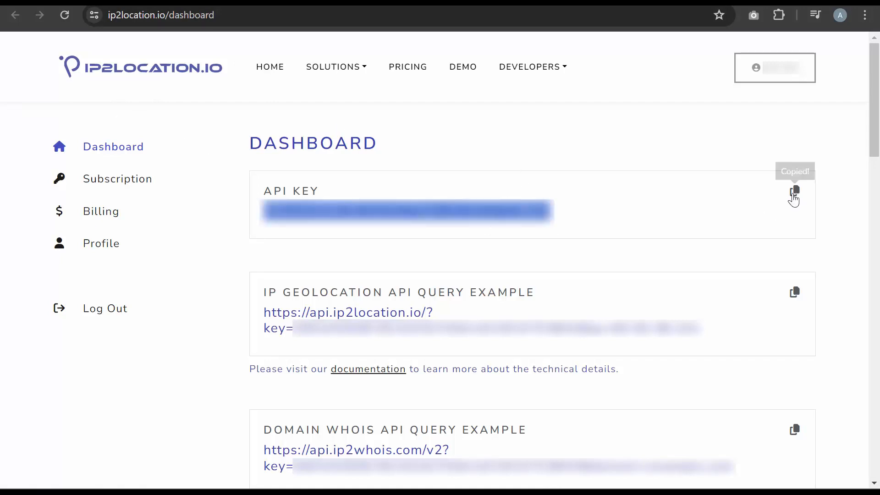
key("ctrl+shift+Tab")
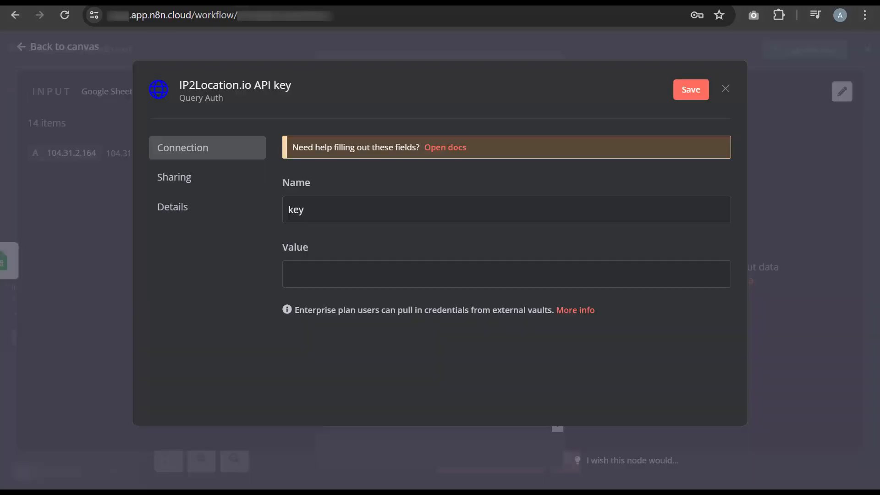
left_click(303, 274)
key("ctrl+v")
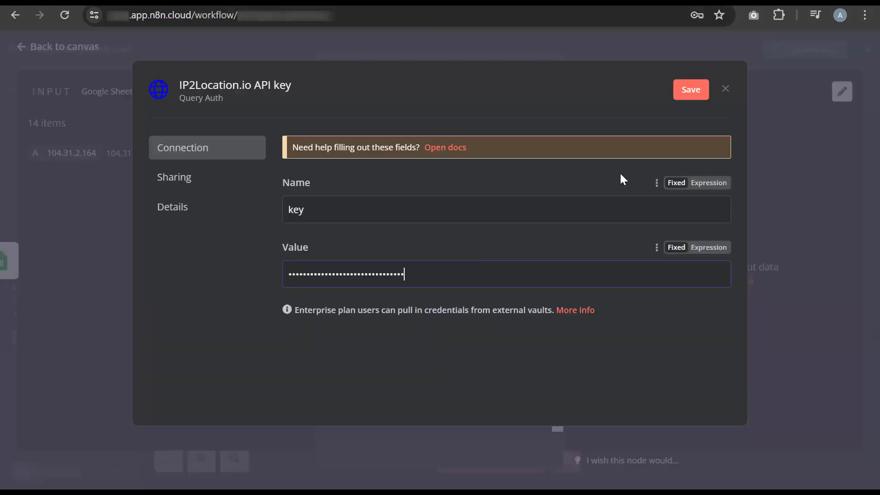
left_click(690, 90)
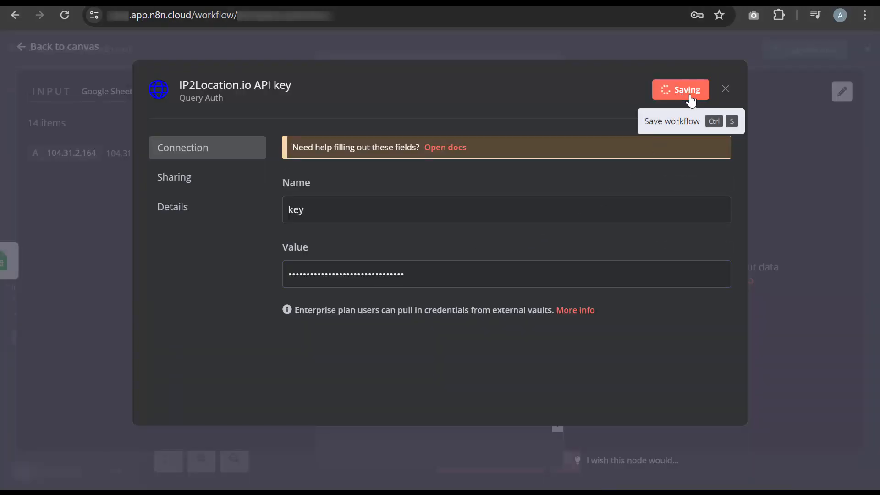
left_click(725, 89)
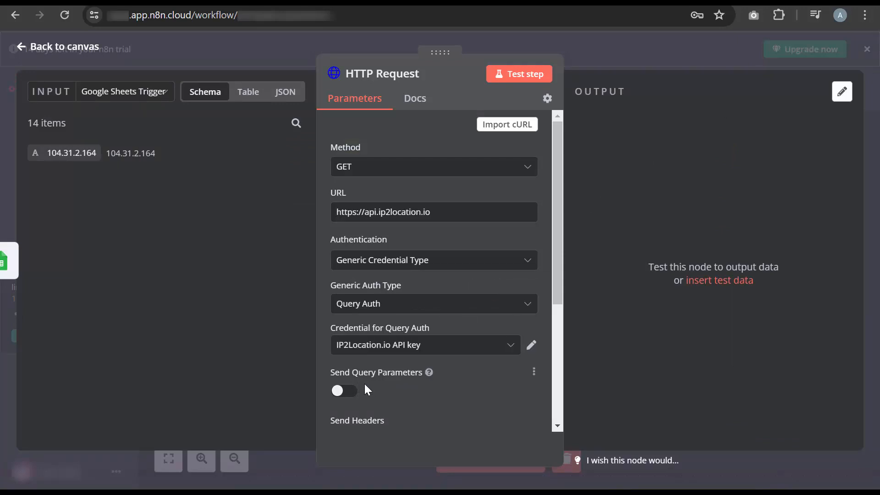
Step: Enable query parameters for the request and add one named ip, mapping its value to the trigger's 104.31.2.164 input field
left_click(345, 392)
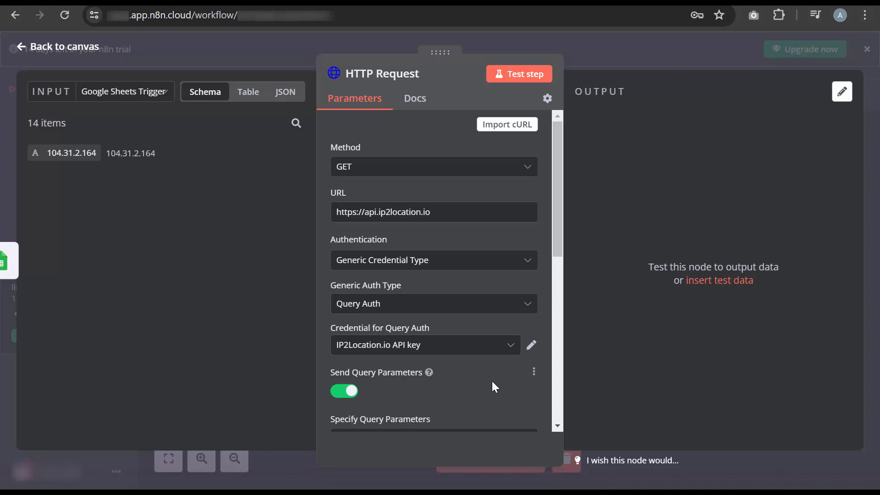
scroll(491, 381, "down", 5)
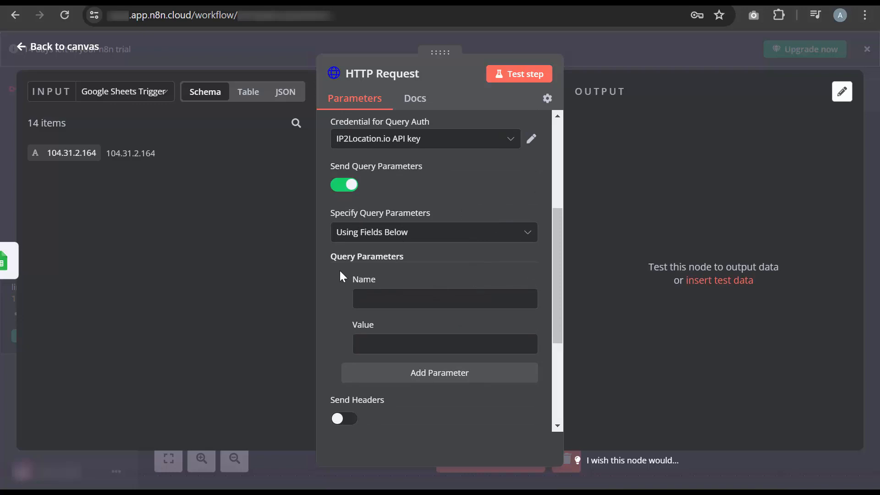
left_click(371, 299)
type("ip")
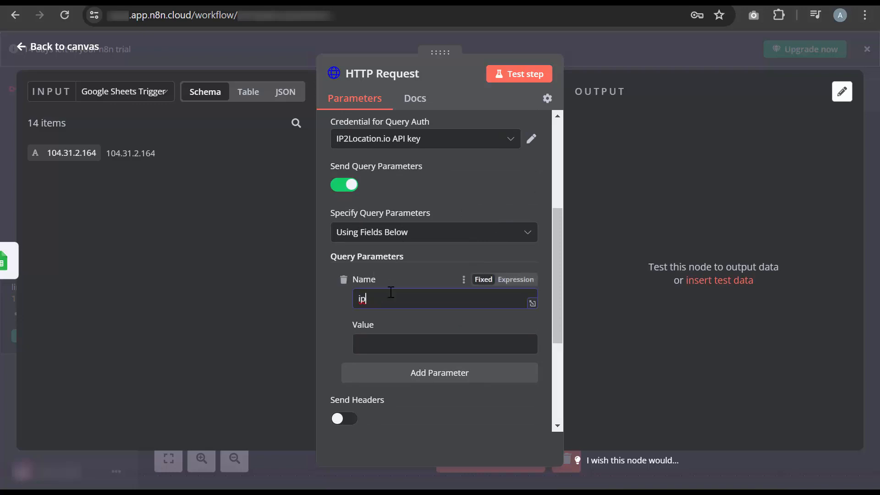
left_click(409, 284)
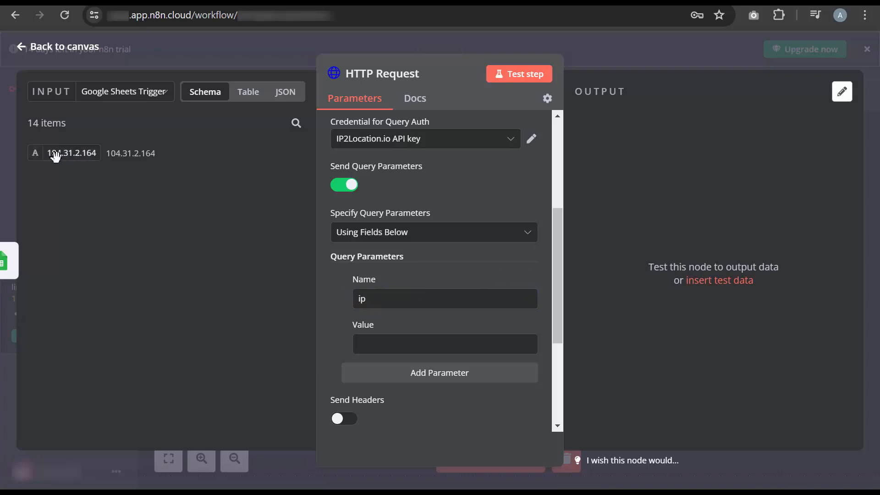
left_click_drag(55, 153, 351, 346)
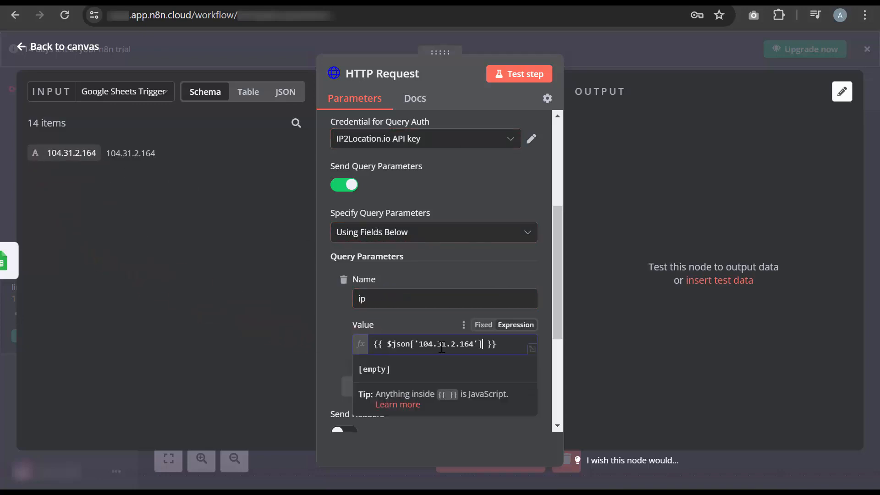
left_click(548, 316)
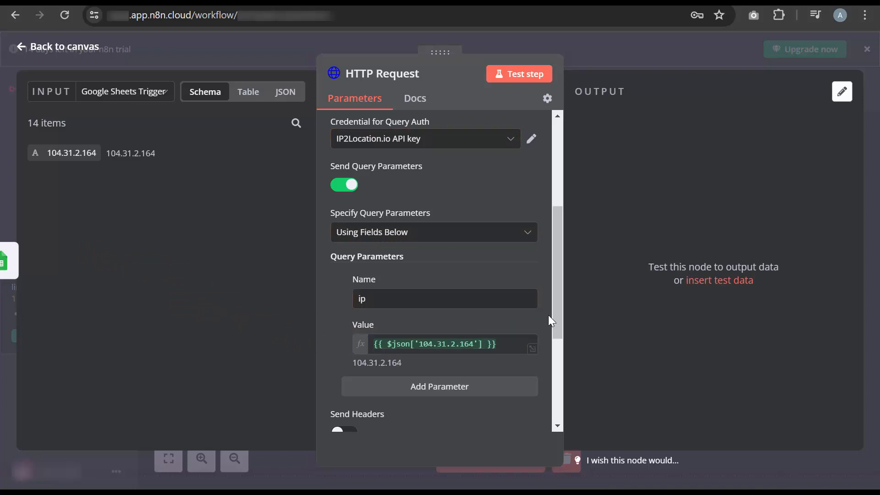
Step: Test the HTTP Request node, look over its output table, and return to the workflow canvas
left_click(521, 75)
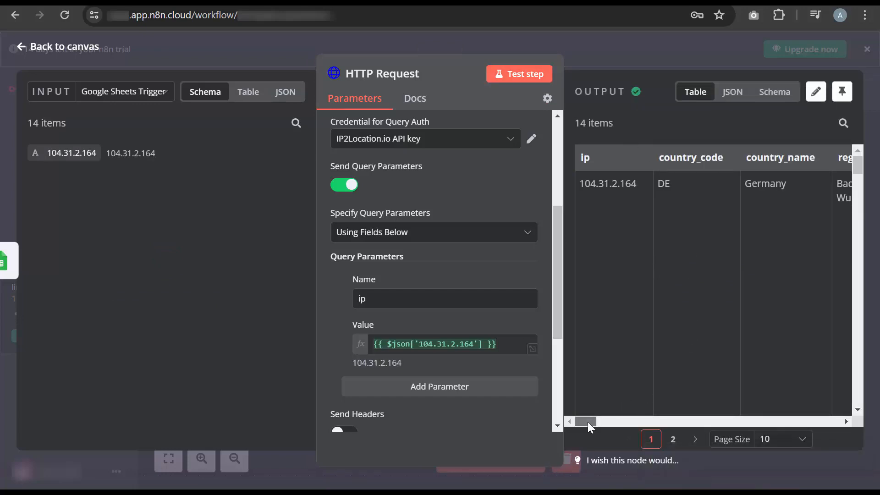
mouse_move(587, 421)
left_mouse_down()
mouse_move(703, 419)
mouse_move(585, 420)
left_mouse_up()
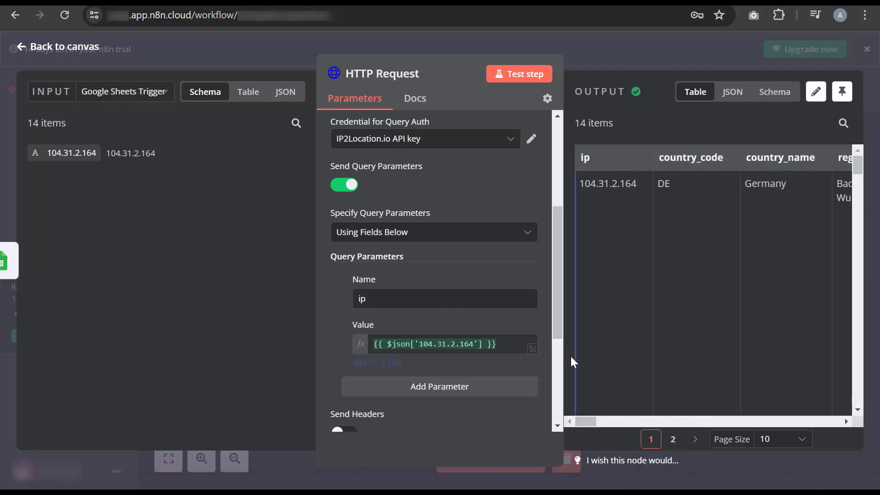
left_click(64, 47)
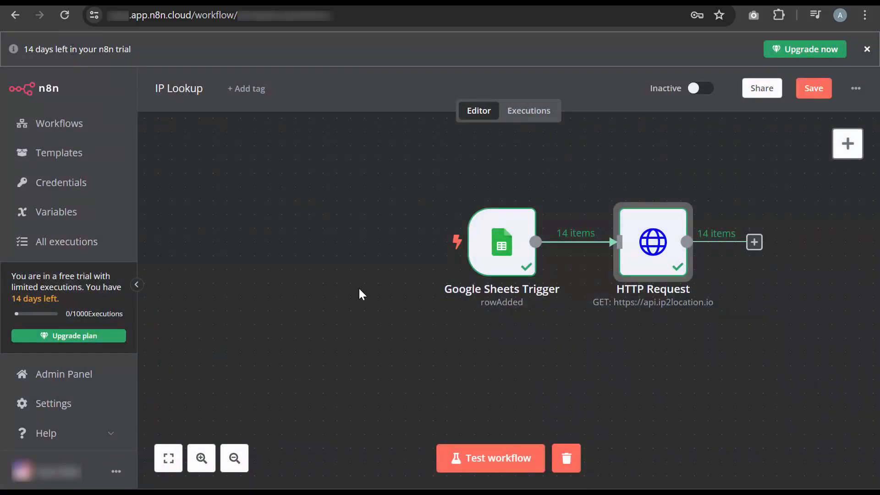
Step: Add a Convert to File node with the Convert to CSV operation after the HTTP Request node and test it
left_click(757, 248)
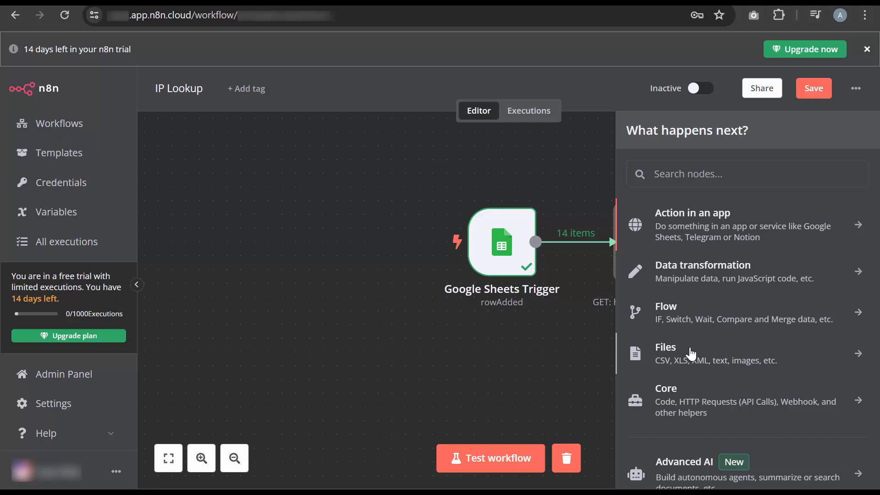
left_click(691, 354)
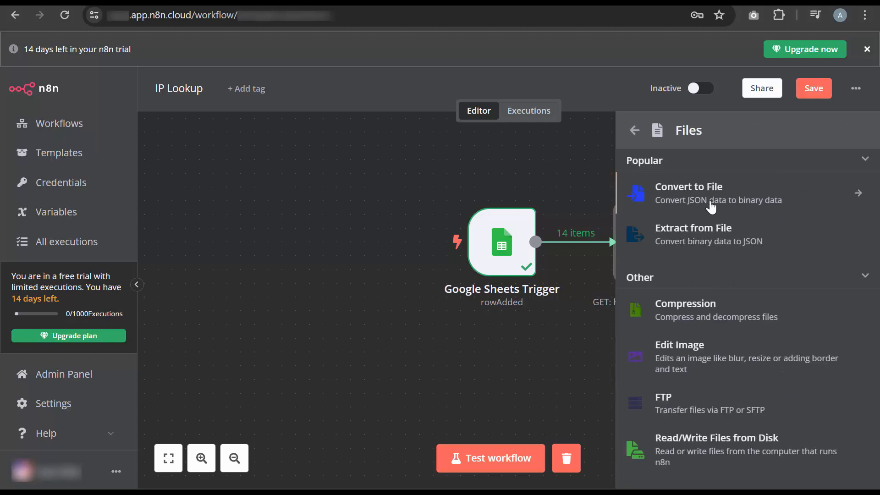
left_click(710, 207)
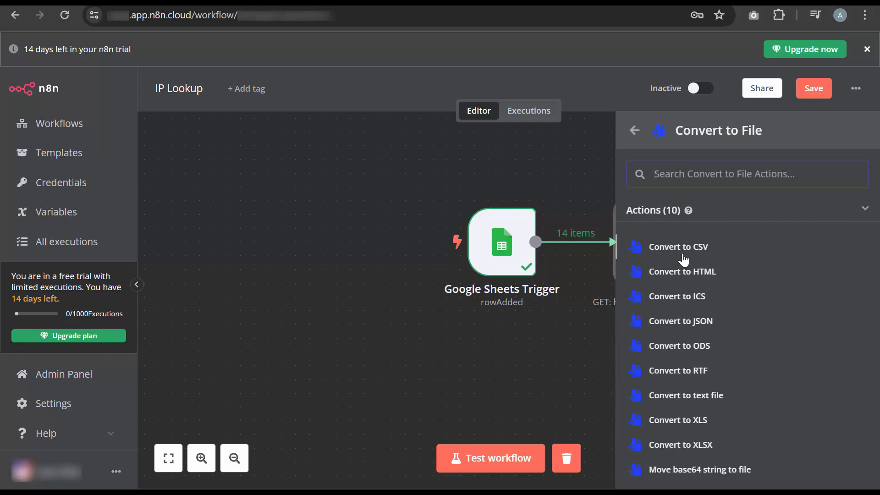
left_click(682, 250)
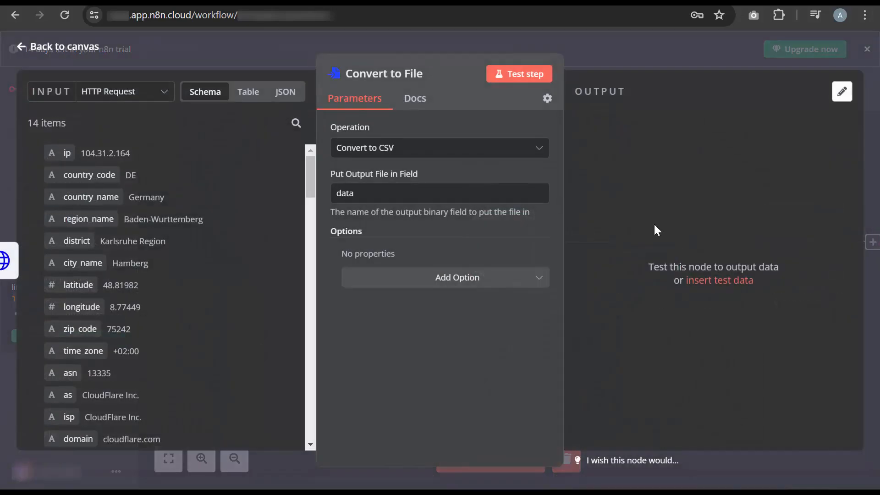
left_click(522, 85)
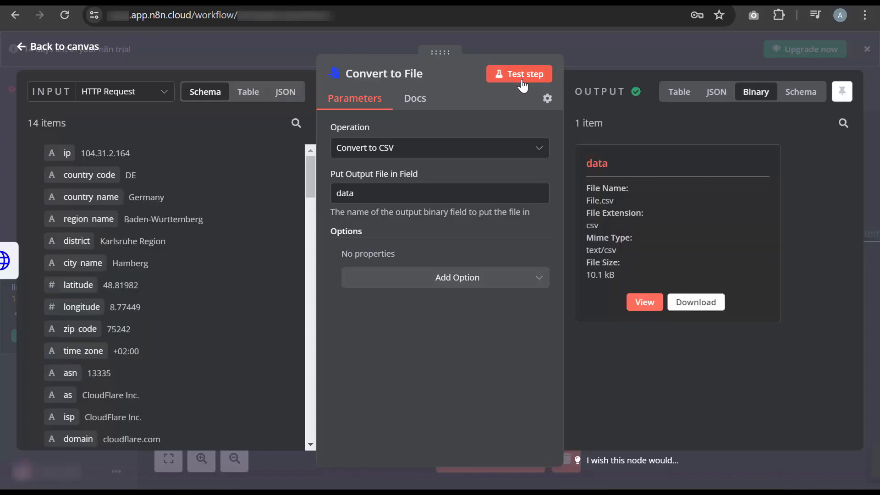